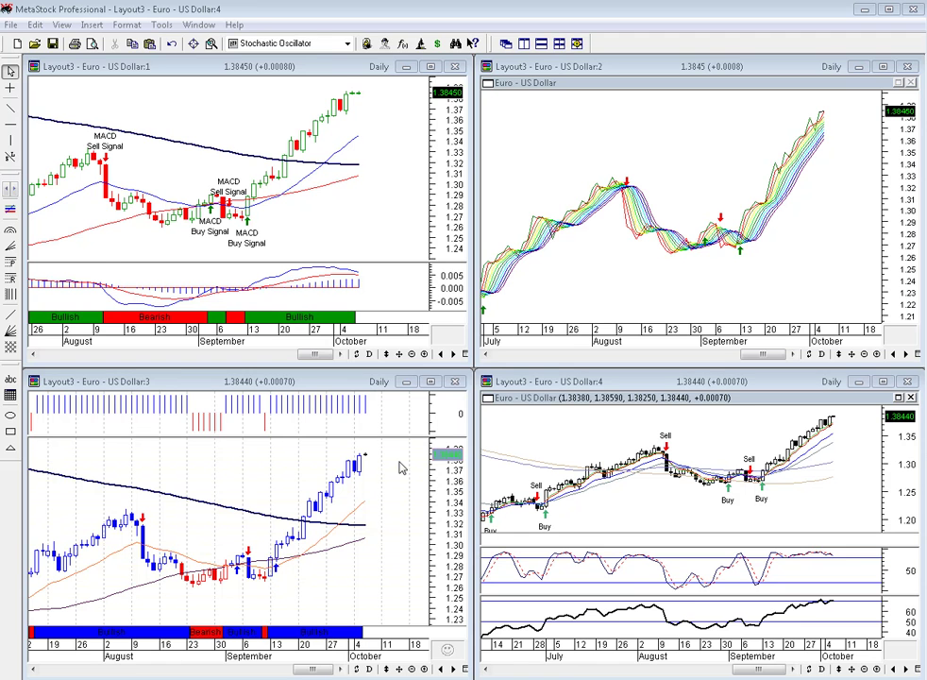
Maximize the Euro–US Dollar:3 chart and zoom out to show history back to March.
{"action": "left_click", "coordinate": [430, 382]}
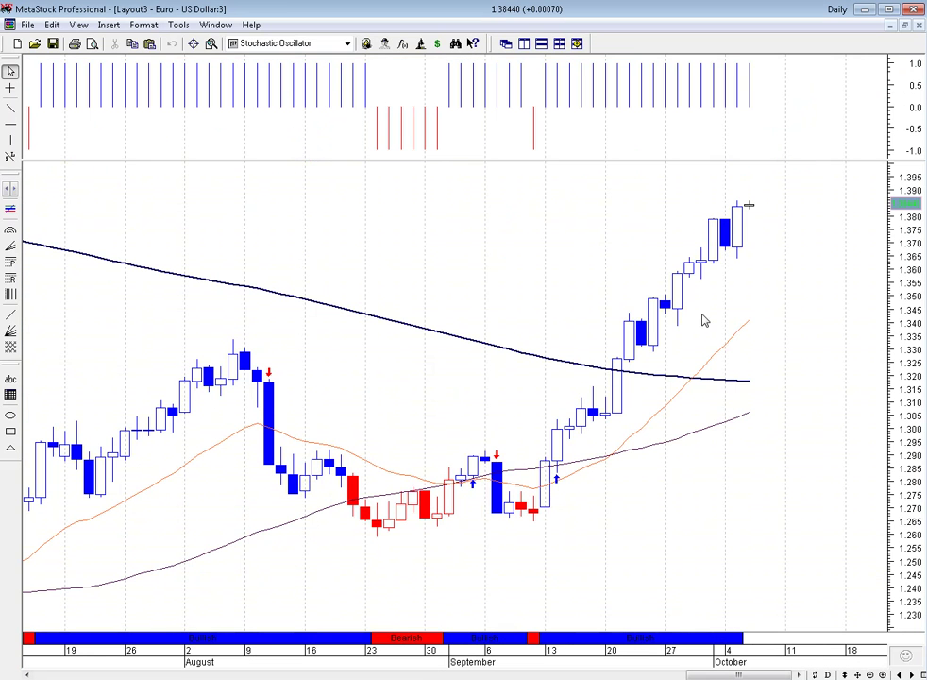
{"action": "left_click", "coordinate": [869, 674]}
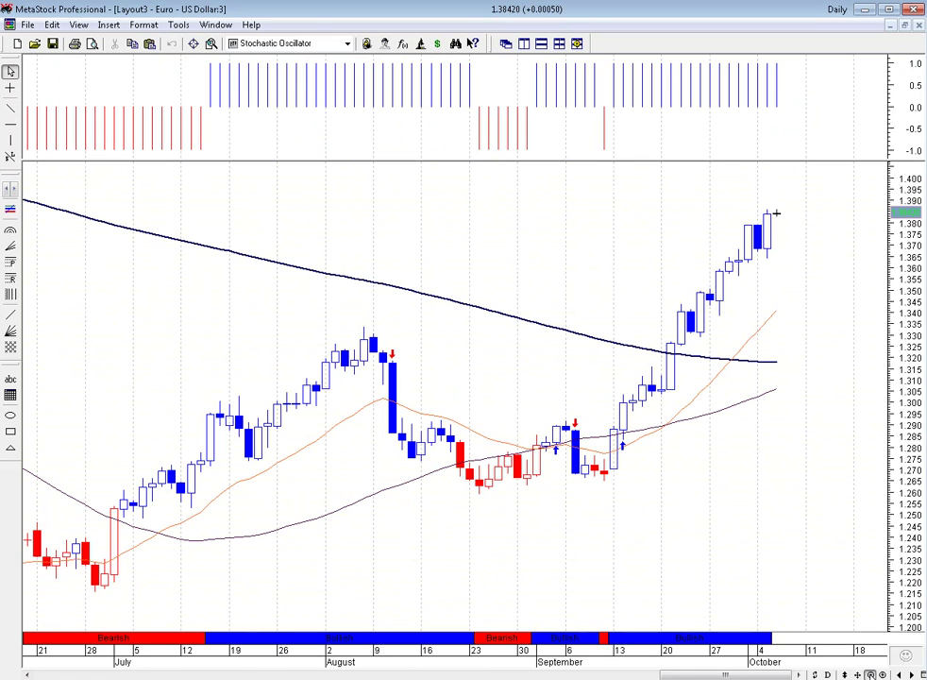
{"action": "left_click", "coordinate": [869, 674]}
Add a horizontal line at the recent high near 1.38.
{"action": "left_click", "coordinate": [11, 123]}
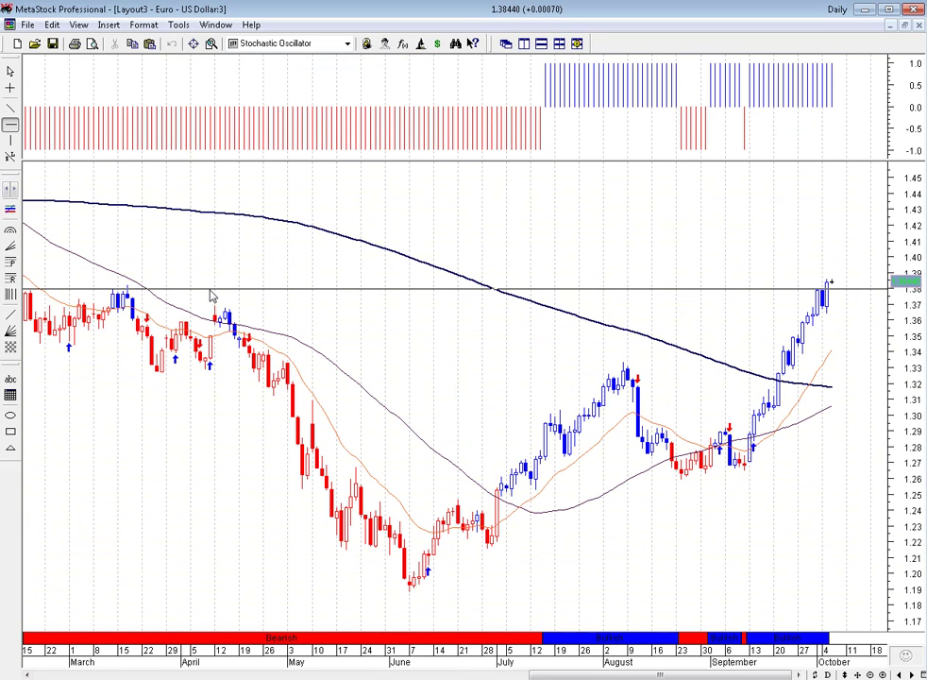
{"action": "left_click", "coordinate": [211, 289]}
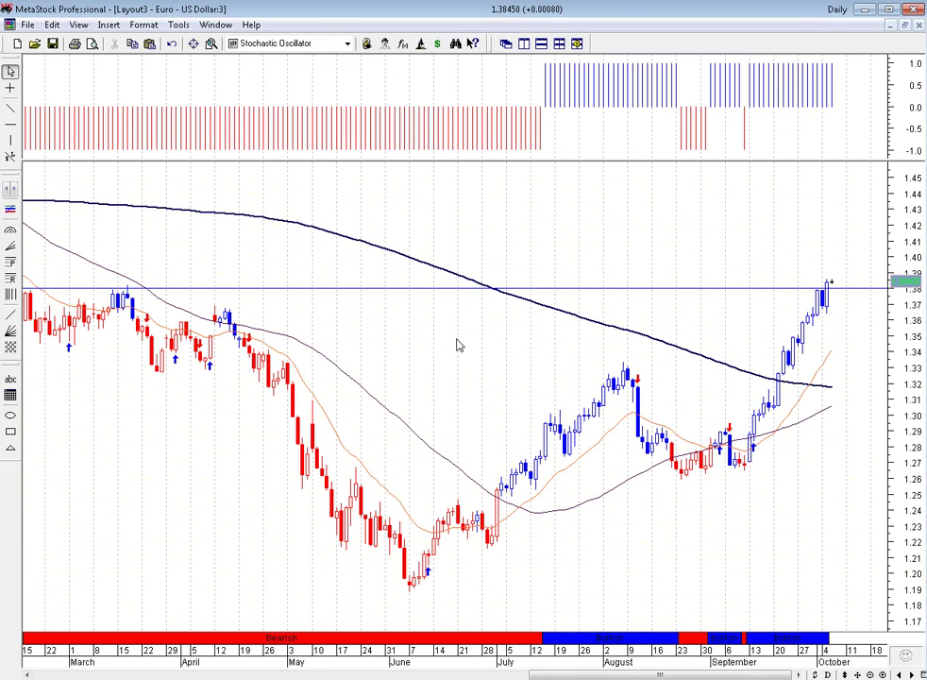
{"action": "mouse_move", "coordinate": [829, 304]}
Zoom in three times so the chart shows only August through October.
{"action": "key", "text": "plus"}
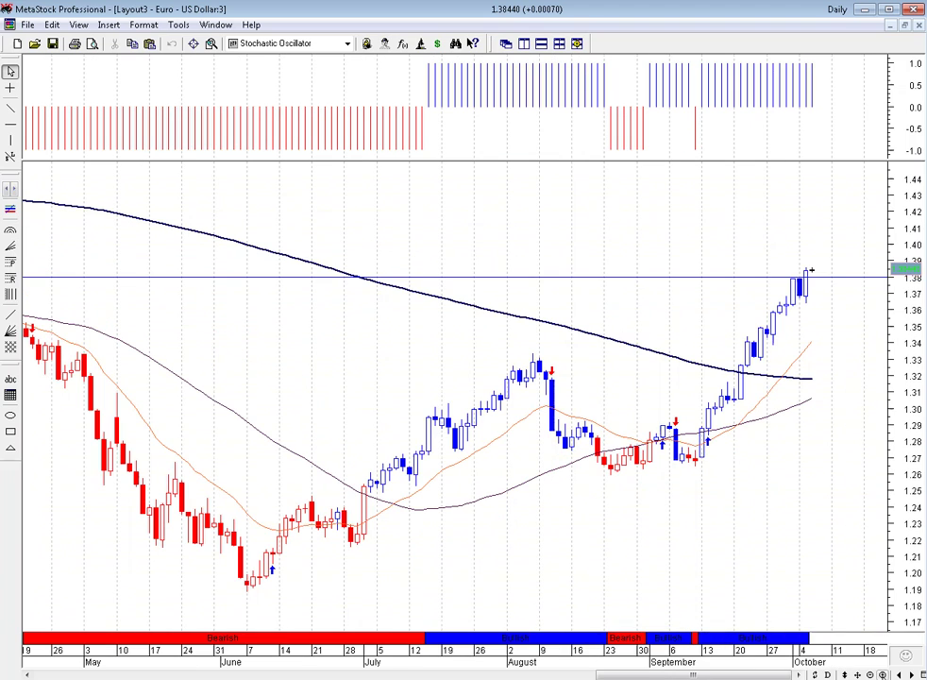
{"action": "key", "text": "plus"}
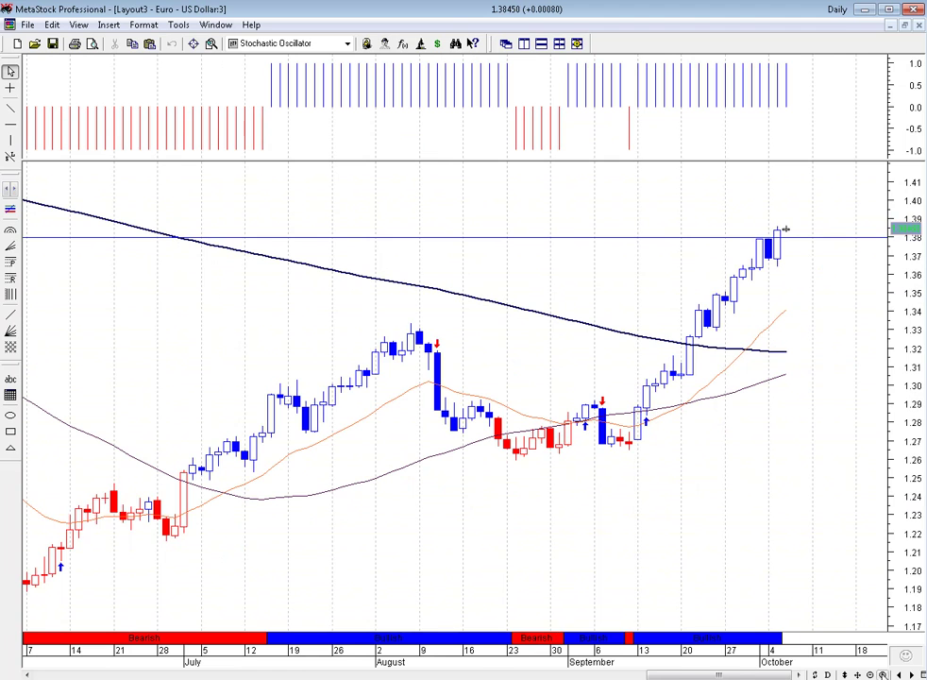
{"action": "key", "text": "plus"}
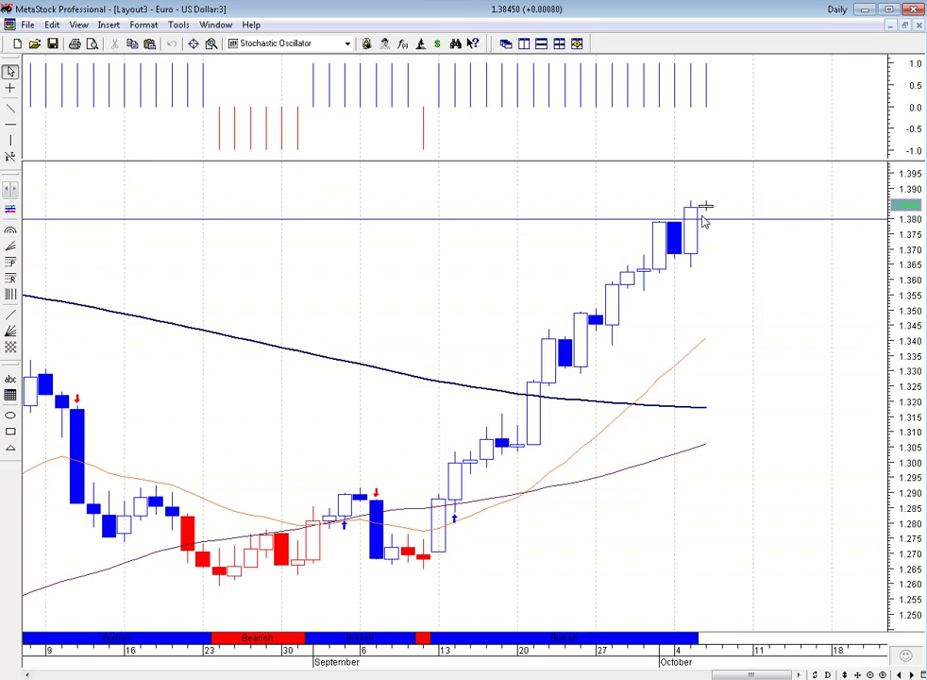
Draw an uptrend line from the mid-September low up through the October highs.
{"action": "left_click", "coordinate": [10, 107]}
{"action": "left_click_drag", "start_coordinate": [423, 565], "coordinate": [805, 119]}
{"action": "key", "text": "Escape"}
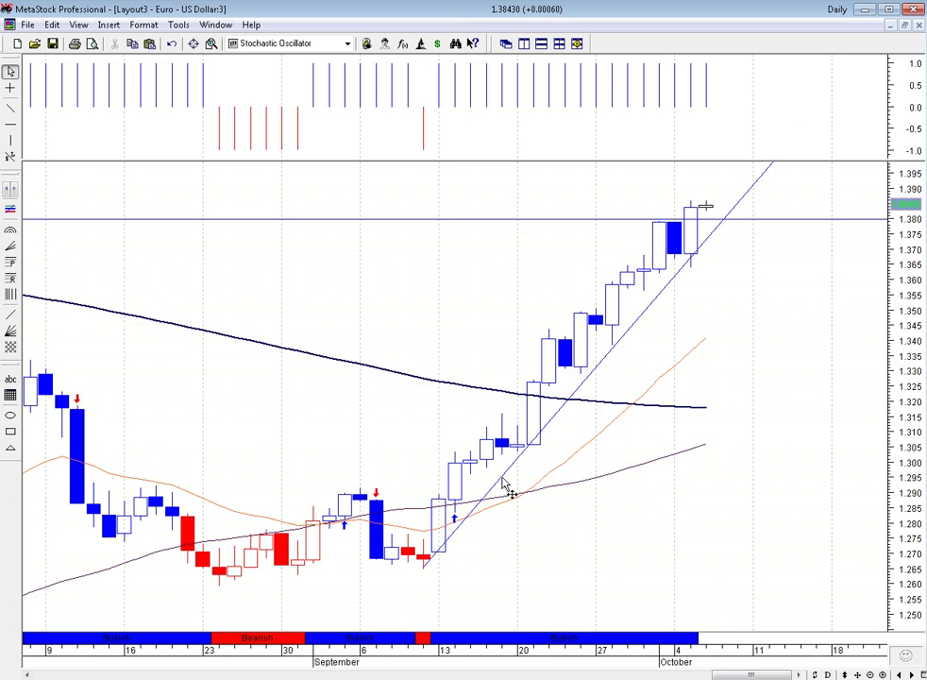
Give the new trendline a heavier line weight so it appears thick.
{"action": "double_click", "coordinate": [505, 486]}
{"action": "left_click", "coordinate": [418, 363]}
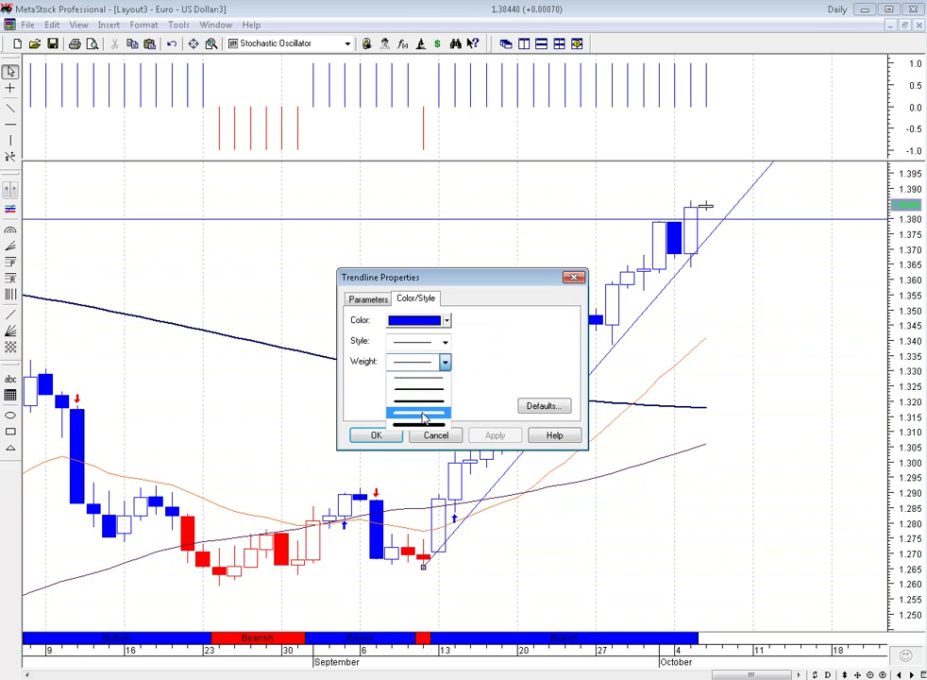
{"action": "left_click", "coordinate": [424, 415]}
{"action": "left_click", "coordinate": [493, 436]}
{"action": "left_click", "coordinate": [375, 435]}
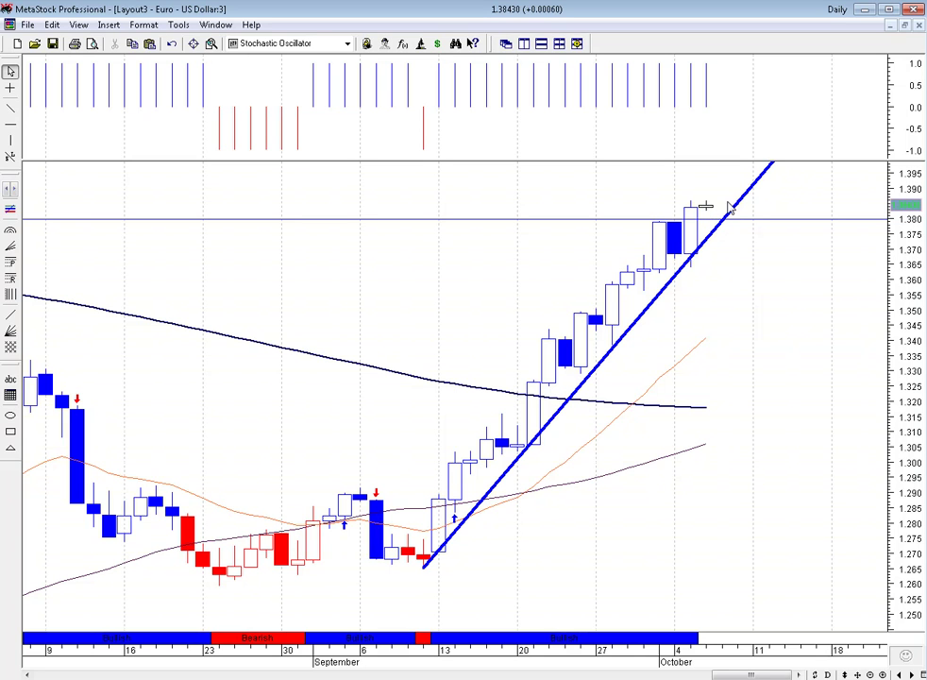
{"action": "key", "text": "minus"}
{"action": "key", "text": "minus"}
{"action": "key", "text": "minus"}
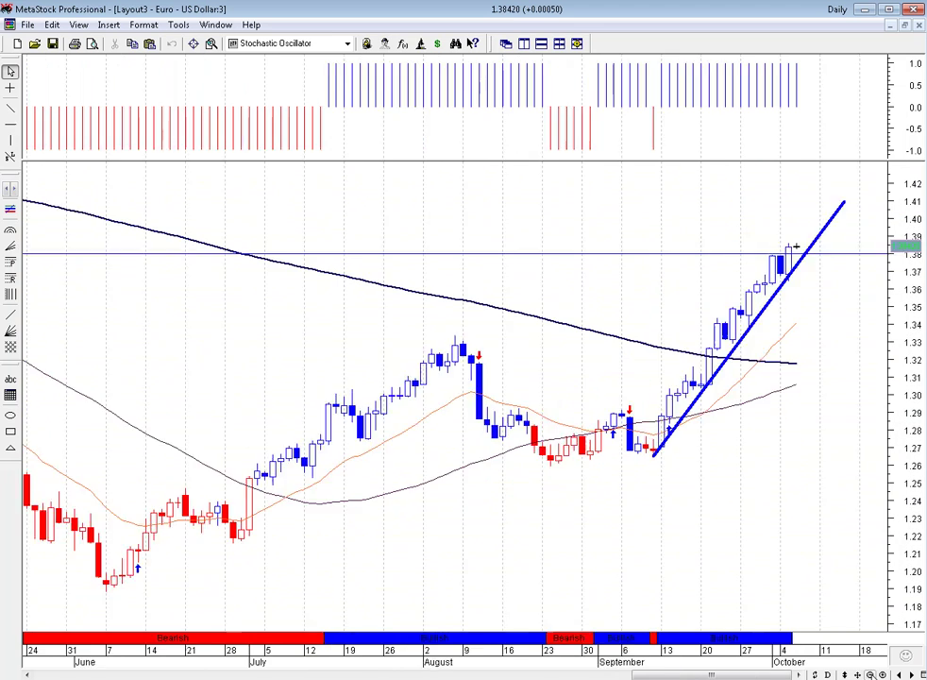
Zoom out to January 2010 and add horizontal lines at the highs near 1.40, 1.43 and 1.45.
{"action": "key", "text": "minus"}
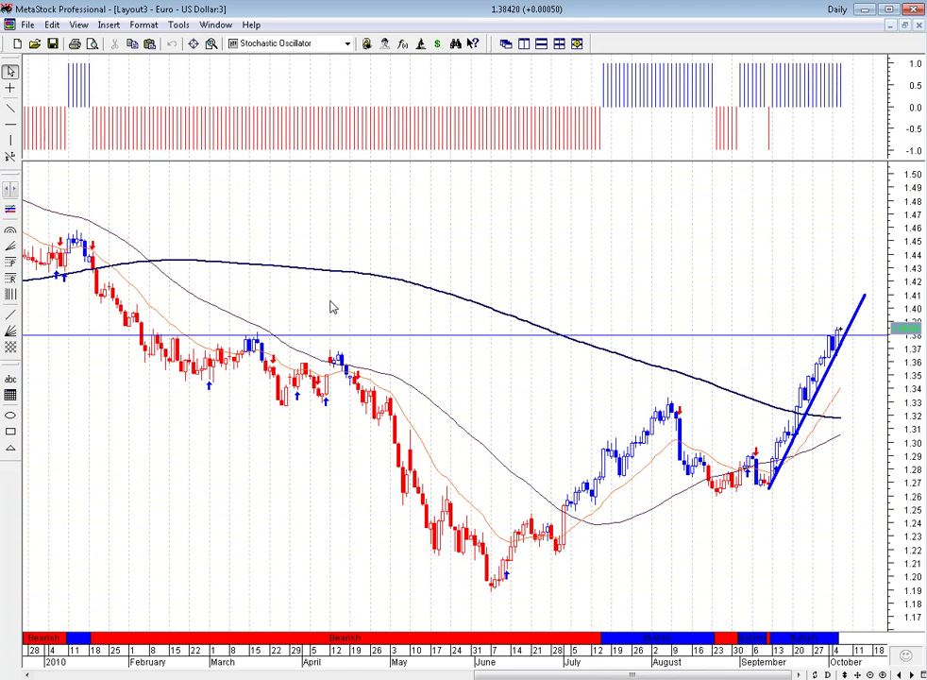
{"action": "left_click", "coordinate": [10, 124]}
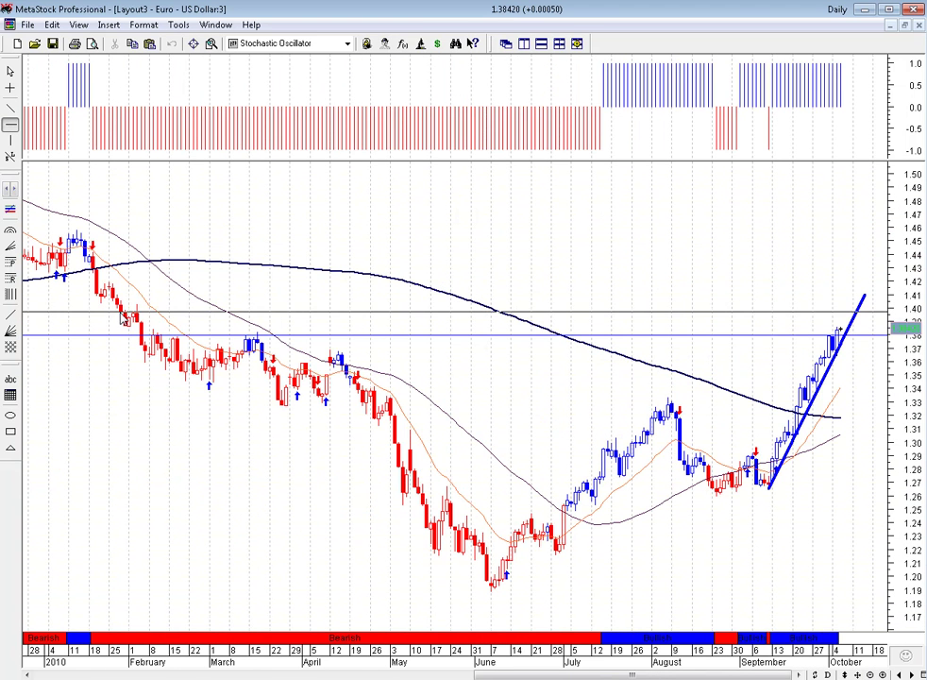
{"action": "mouse_move", "coordinate": [121, 312]}
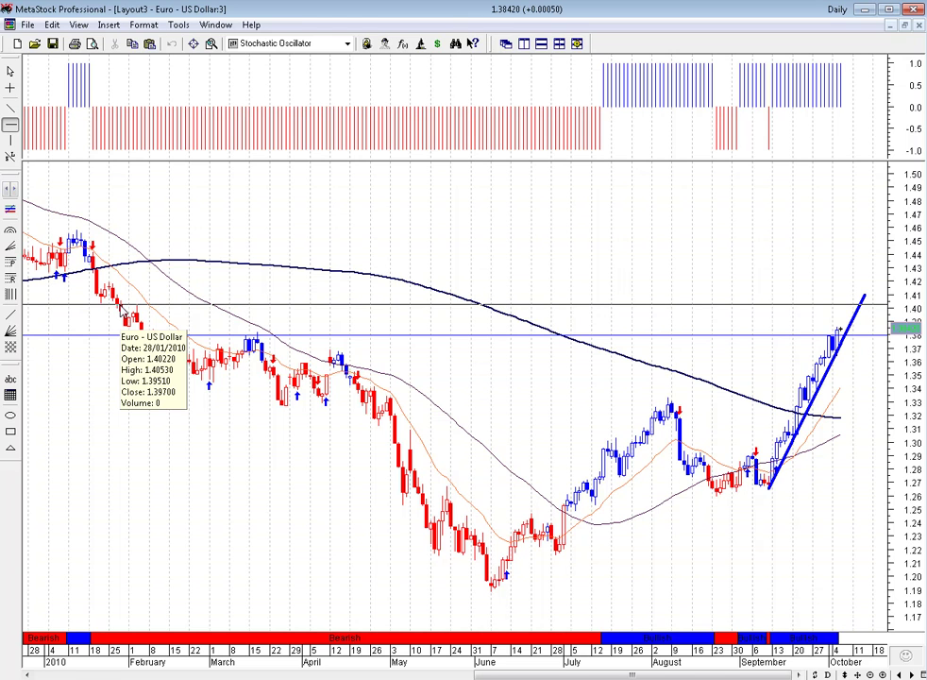
{"action": "left_click", "coordinate": [117, 304]}
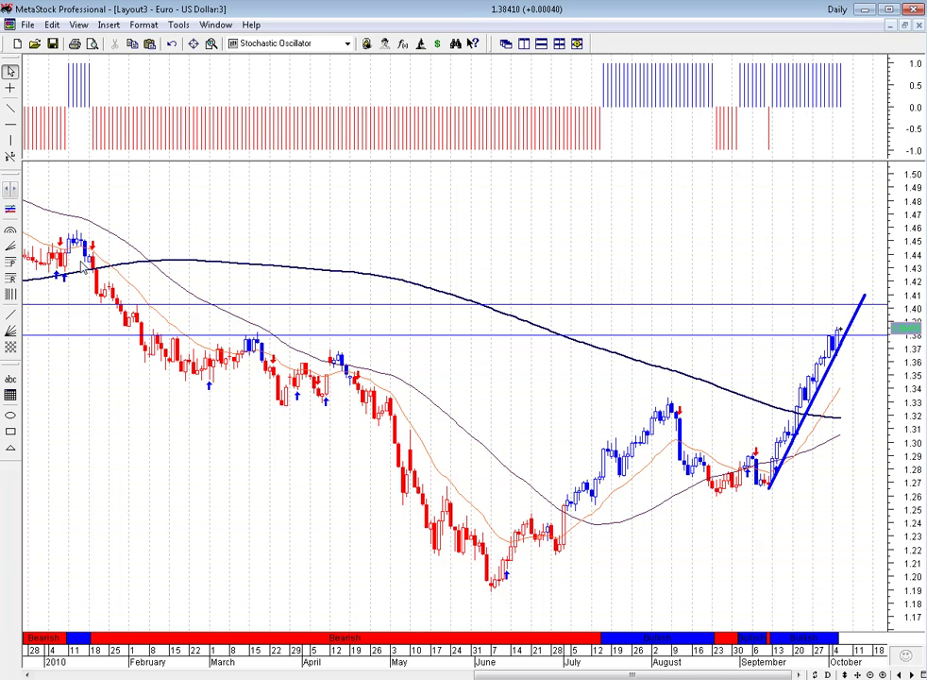
{"action": "left_click", "coordinate": [11, 124]}
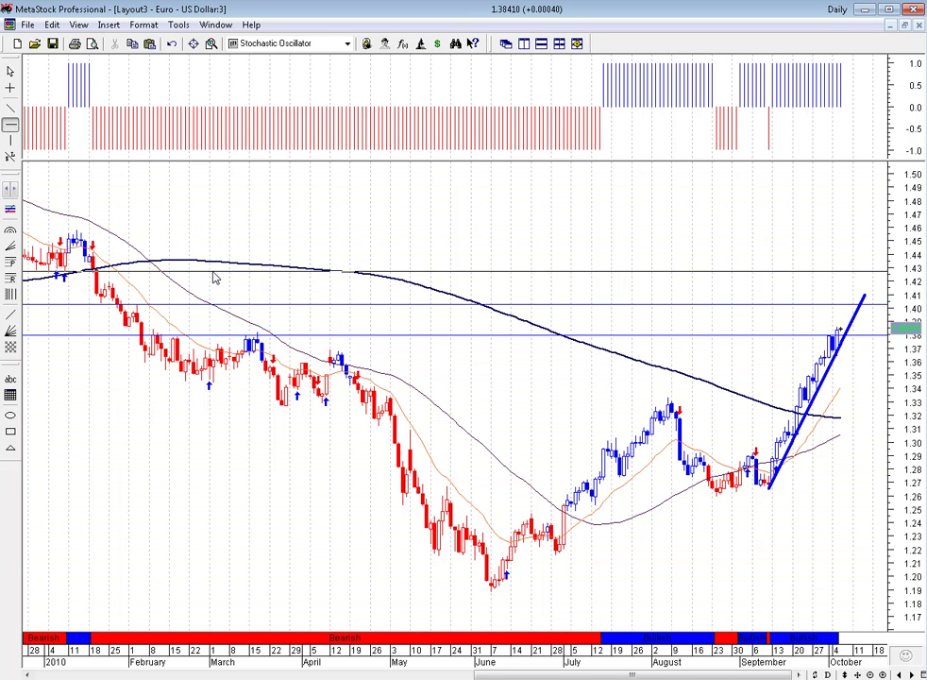
{"action": "left_click", "coordinate": [214, 268]}
{"action": "left_click", "coordinate": [11, 124]}
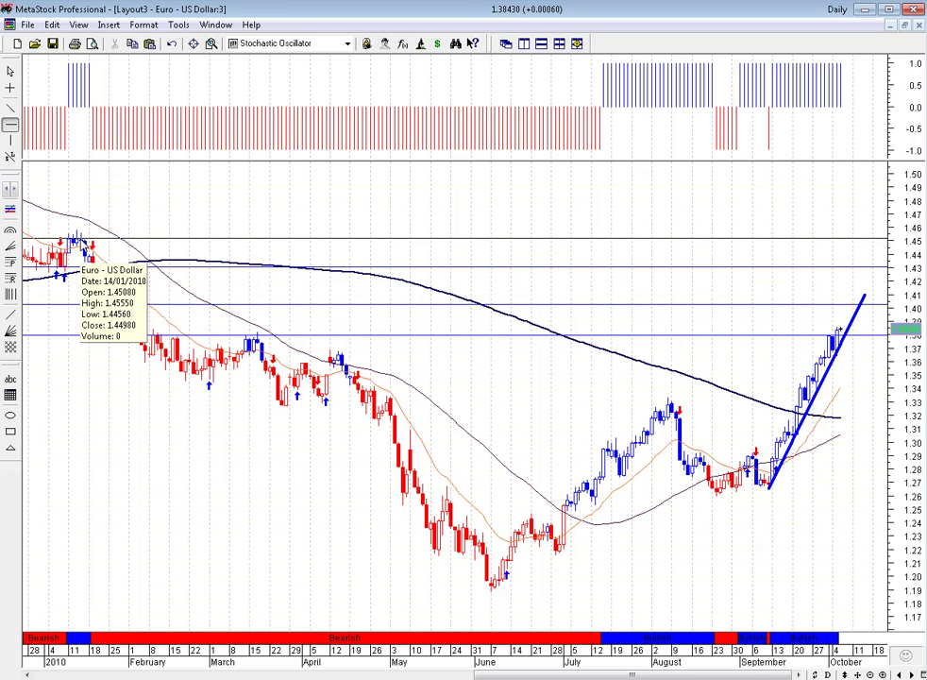
{"action": "left_click", "coordinate": [87, 241]}
{"action": "scroll", "coordinate": [765, 192], "scroll_direction": "up", "scroll_amount": 3}
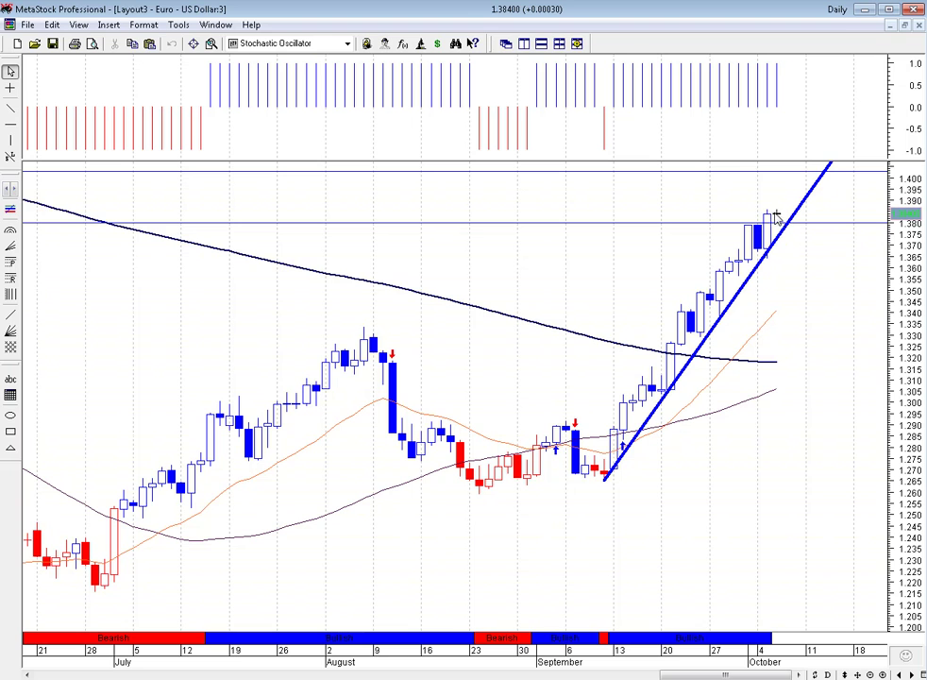
Restore the maximized chart 3 window to the four-chart tiled layout.
{"action": "mouse_move", "coordinate": [774, 226]}
{"action": "left_click", "coordinate": [430, 35]}
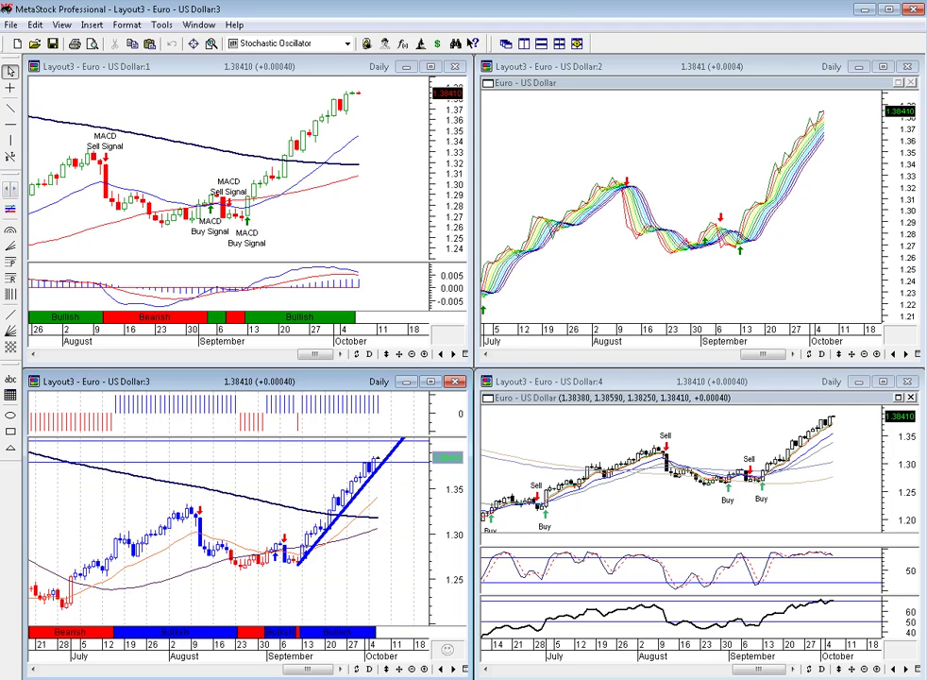
Maximize the Euro–US Dollar:4 chart and draw a trendline rising from the September lows.
{"action": "left_click", "coordinate": [883, 381]}
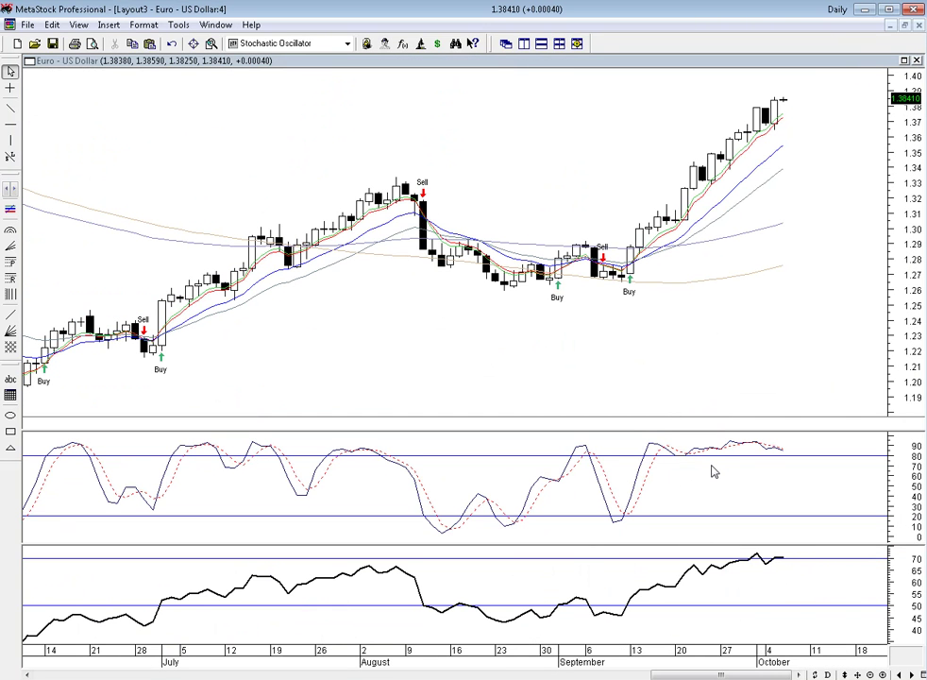
{"action": "left_click", "coordinate": [10, 107]}
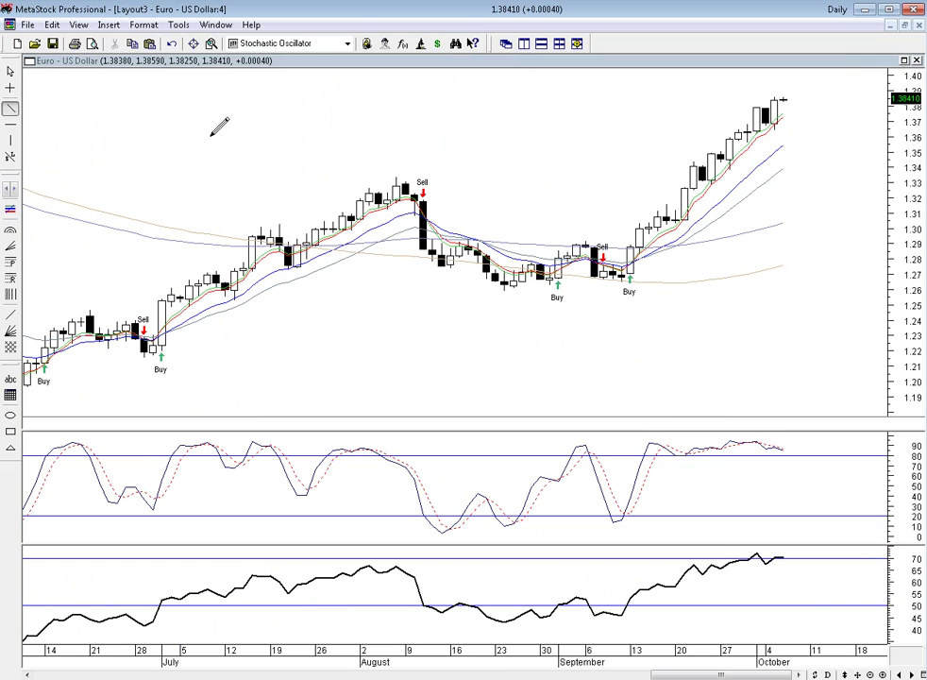
{"action": "left_click_drag", "start_coordinate": [704, 236], "coordinate": [835, 71]}
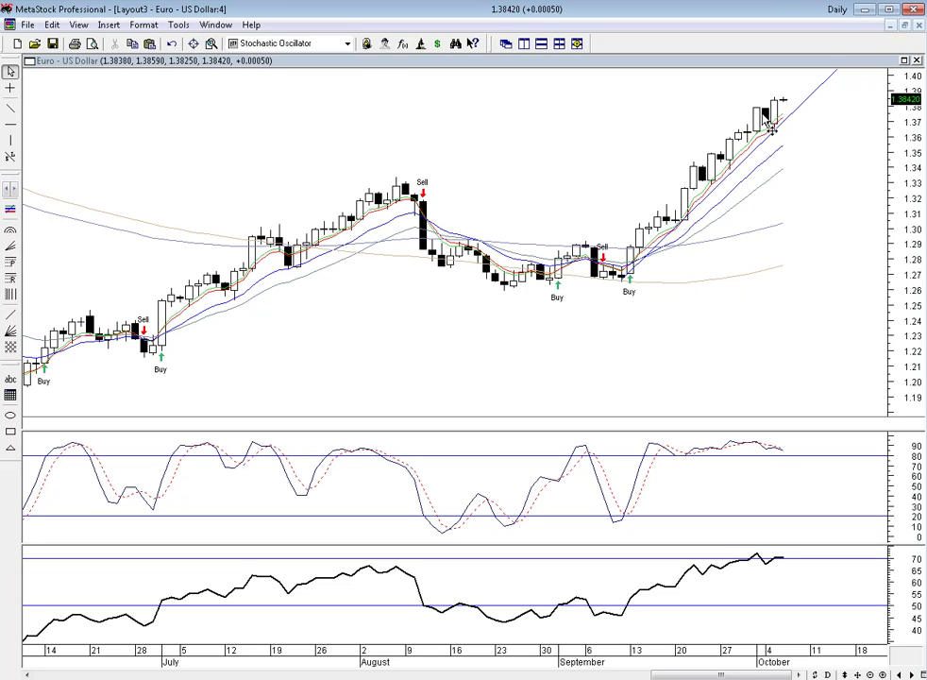
Place a horizontal line on chart 4 at the recent high of about 1.38.
{"action": "left_click", "coordinate": [11, 123]}
{"action": "left_click_drag", "start_coordinate": [151, 152], "coordinate": [321, 111]}
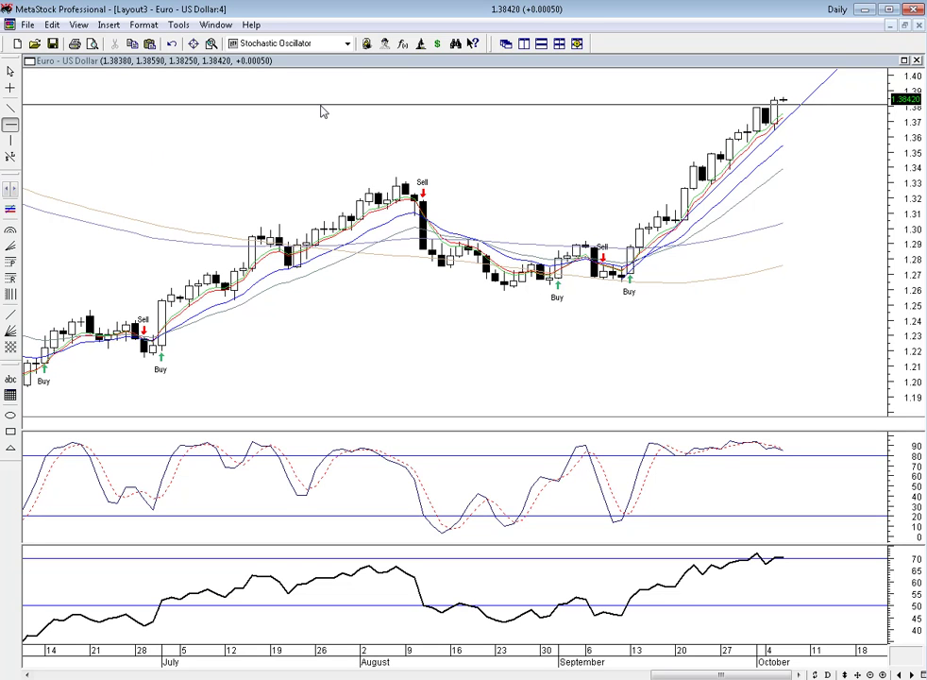
{"action": "left_click_drag", "start_coordinate": [321, 111], "coordinate": [321, 114]}
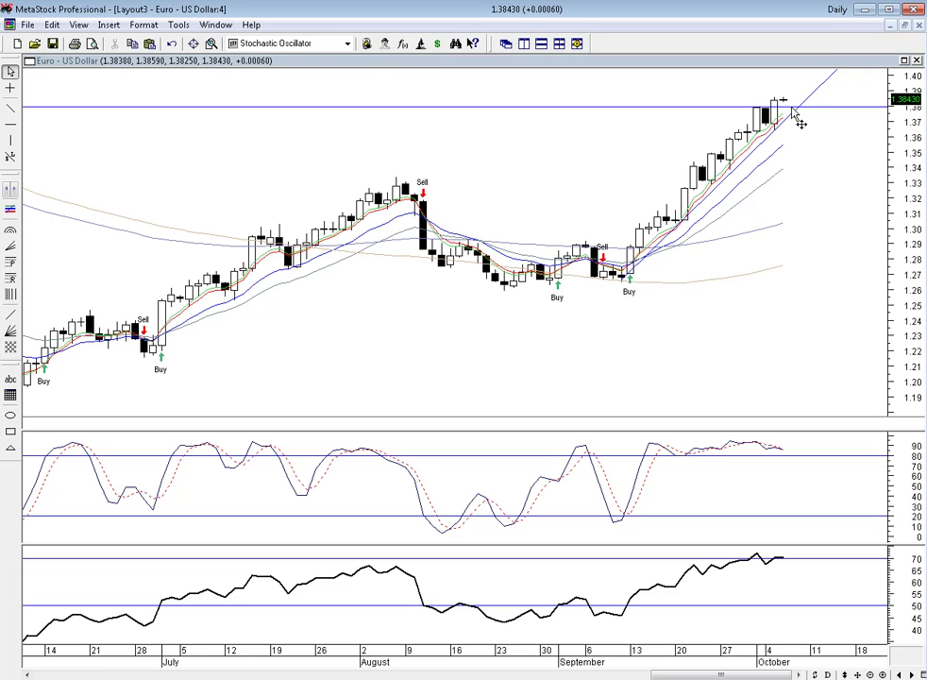
Zoom chart 4 in to show late August through October.
{"action": "scroll", "coordinate": [678, 517], "scroll_direction": "up", "scroll_amount": 2}
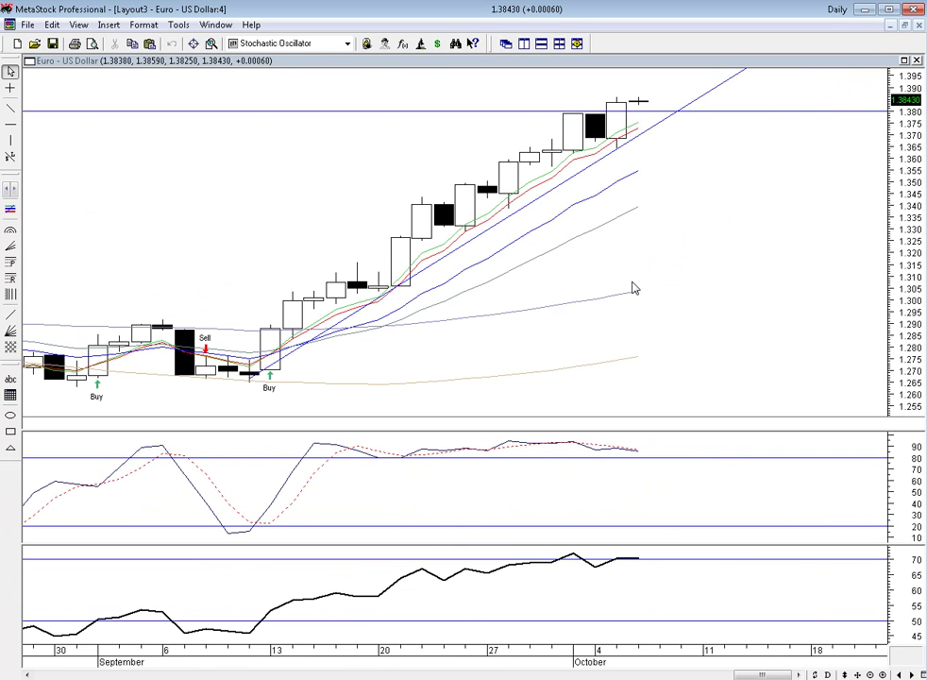